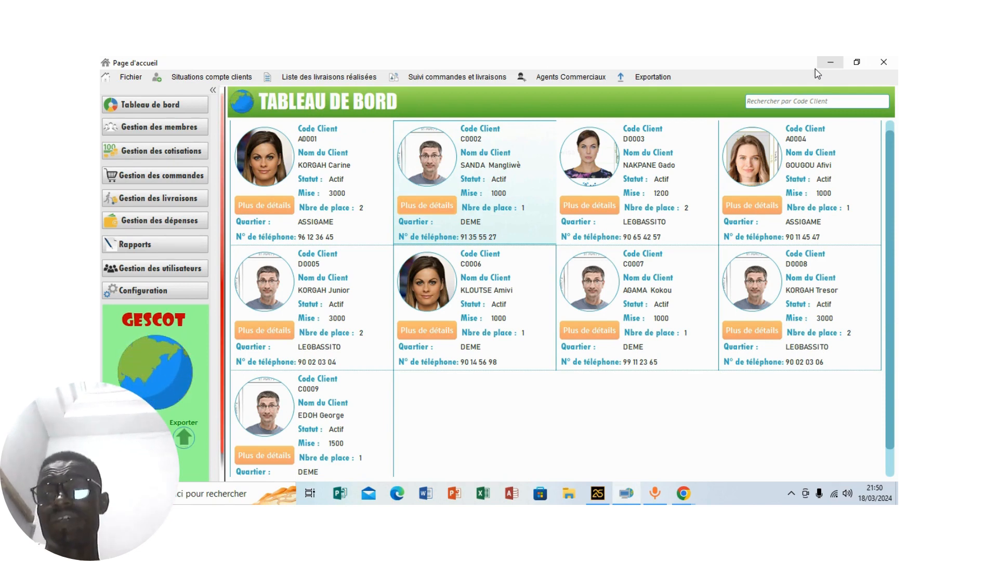
# Open the member orders list and start deleting the first order, cancelling at the confirmation
pyautogui.click(151, 179)
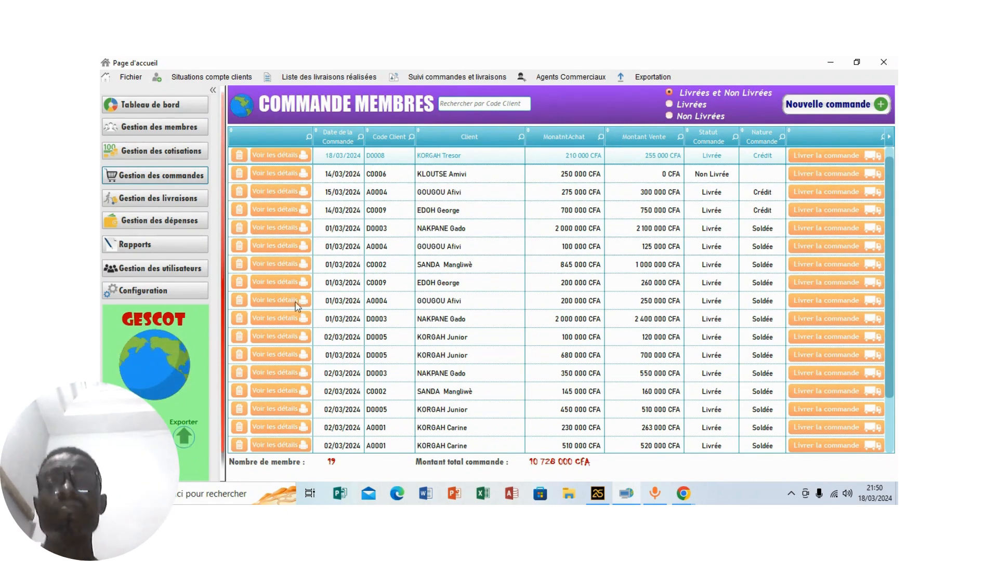
pyautogui.click(238, 156)
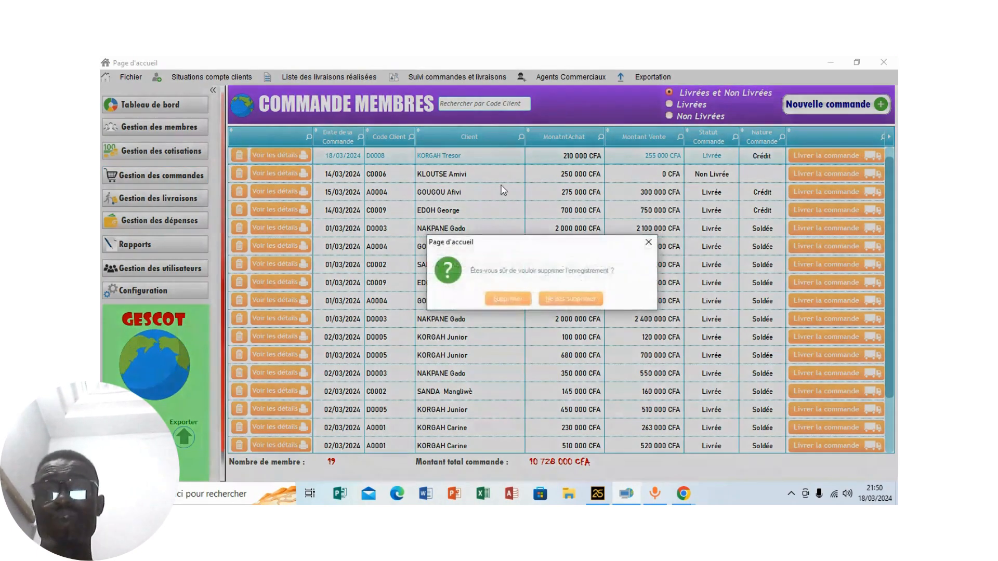
pyautogui.click(646, 243)
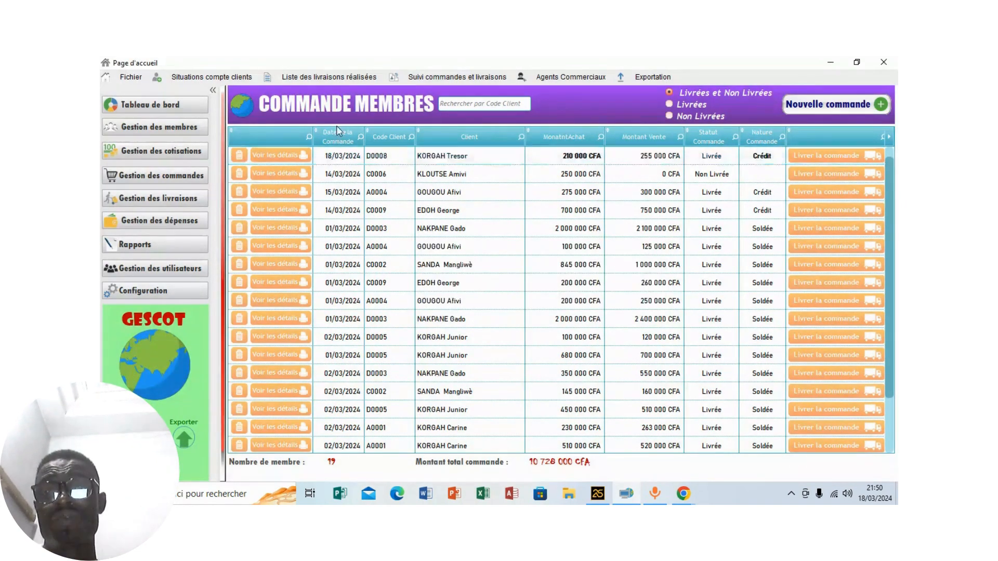
# View the details report of the first order at full size, close it, and try to deliver that same order
pyautogui.click(260, 157)
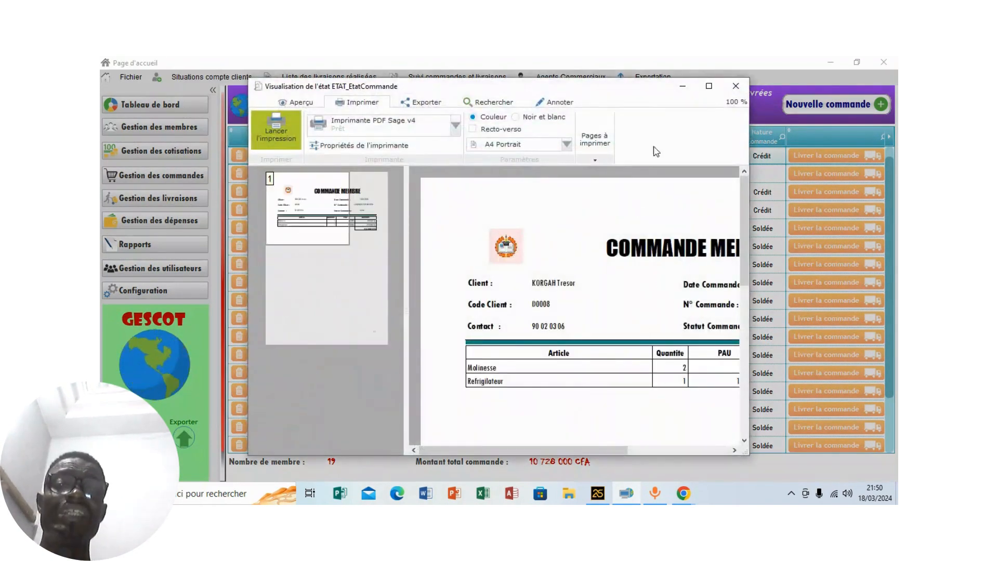
pyautogui.click(709, 89)
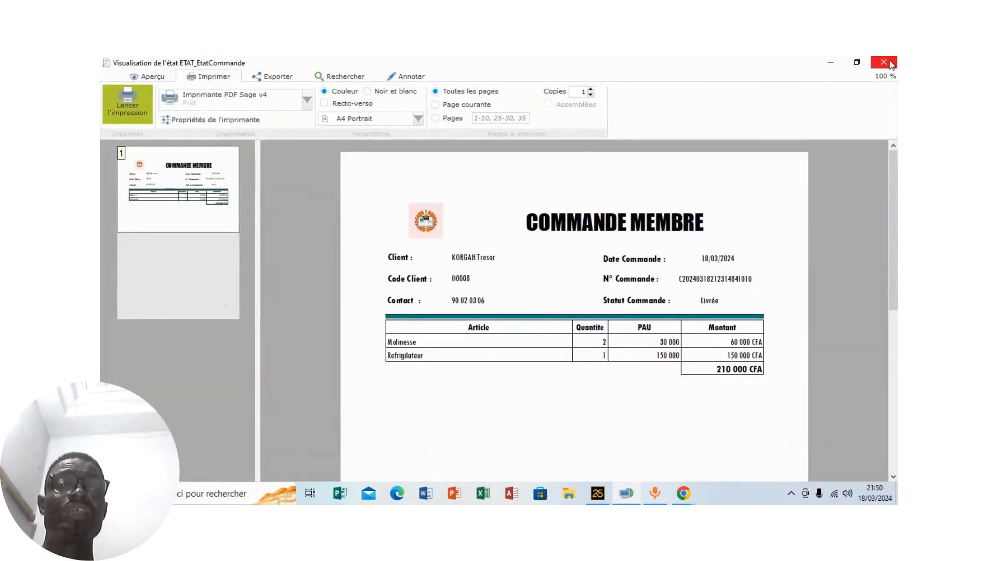
pyautogui.click(883, 63)
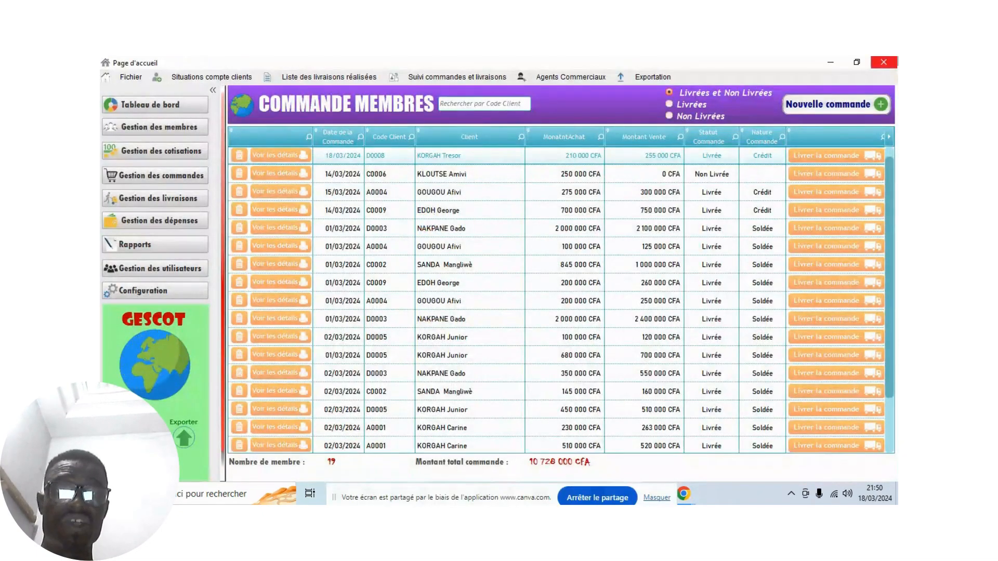
pyautogui.click(819, 161)
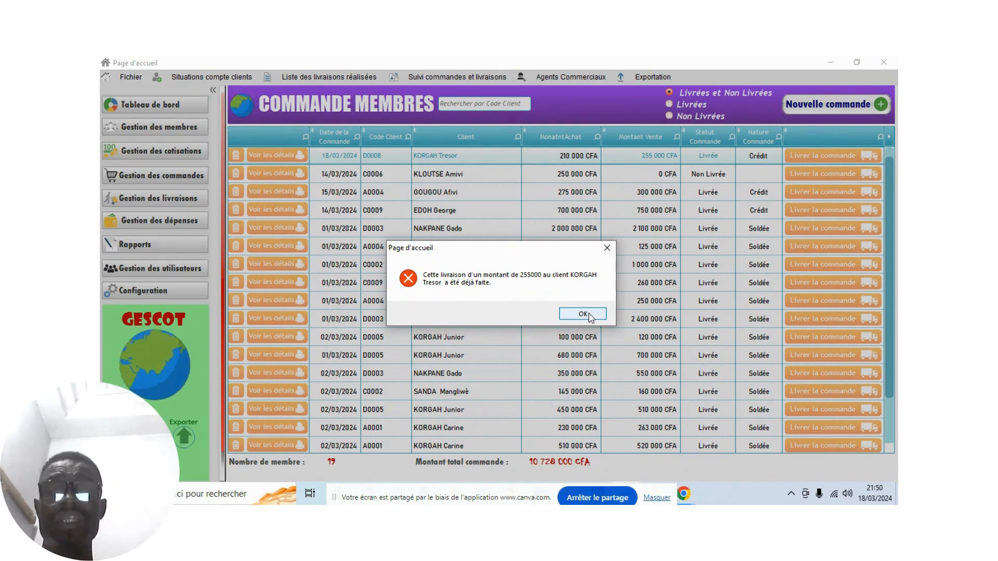
pyautogui.click(589, 317)
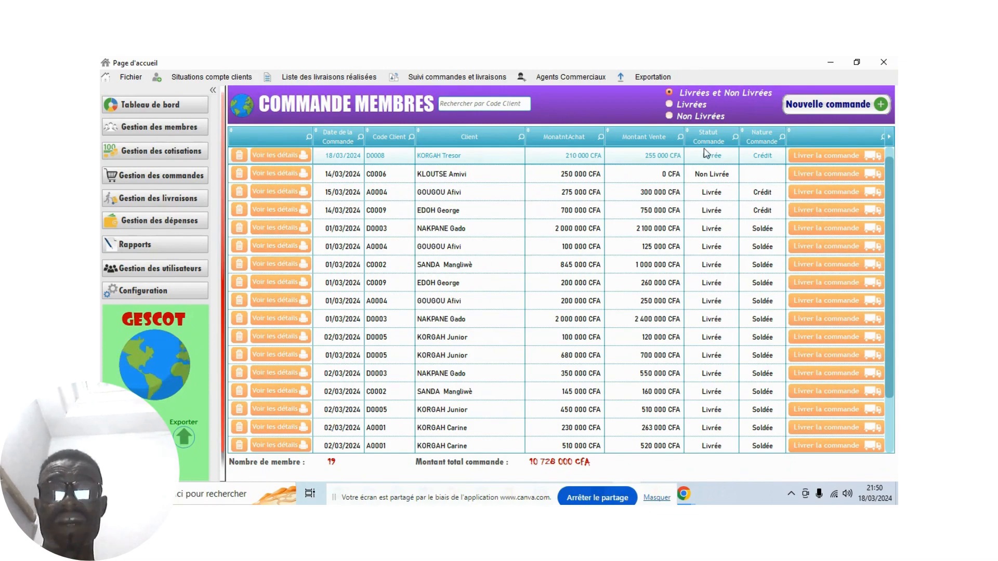
# Filter the orders by Non Livrées and by Livrées, and return to showing Livrées et Non Livrées
pyautogui.click(669, 117)
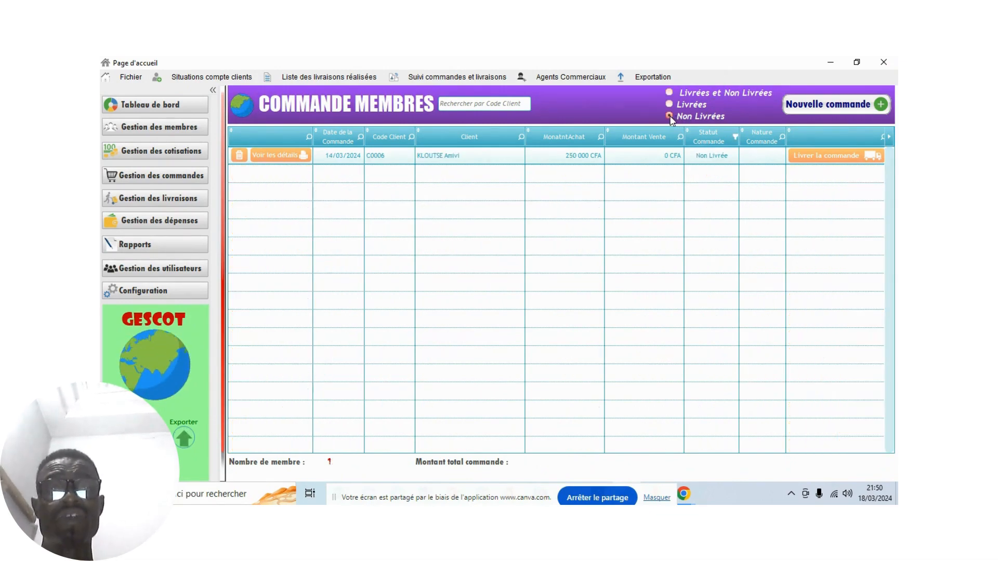
pyautogui.click(672, 101)
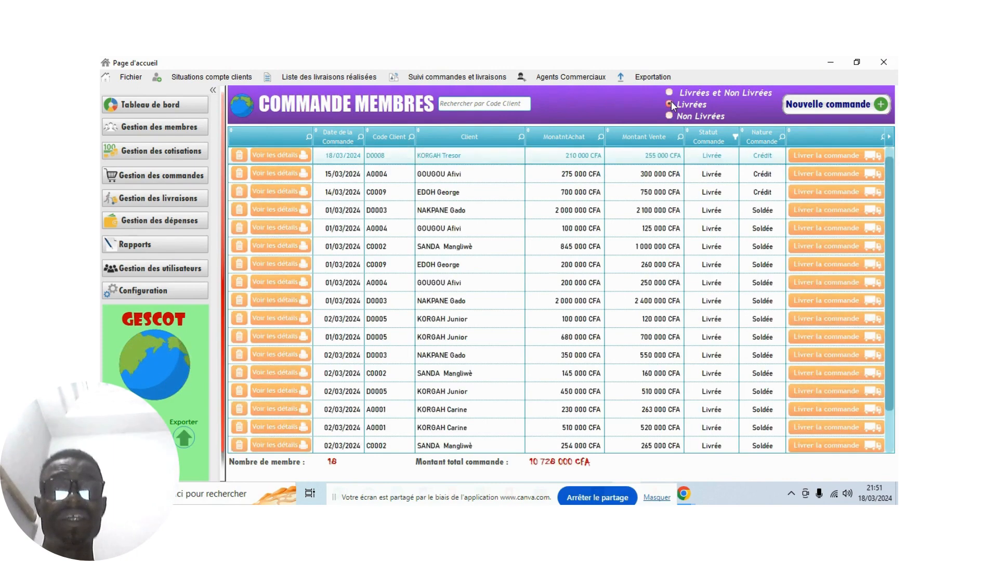
pyautogui.click(669, 93)
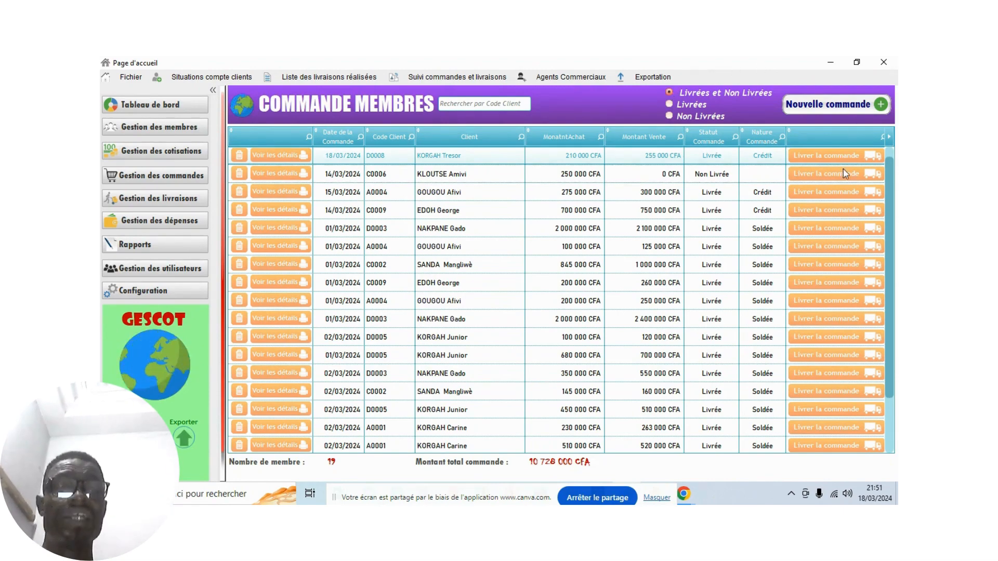
# Start a new order dated 16/03/2024 for the second client in the client code list
pyautogui.click(832, 106)
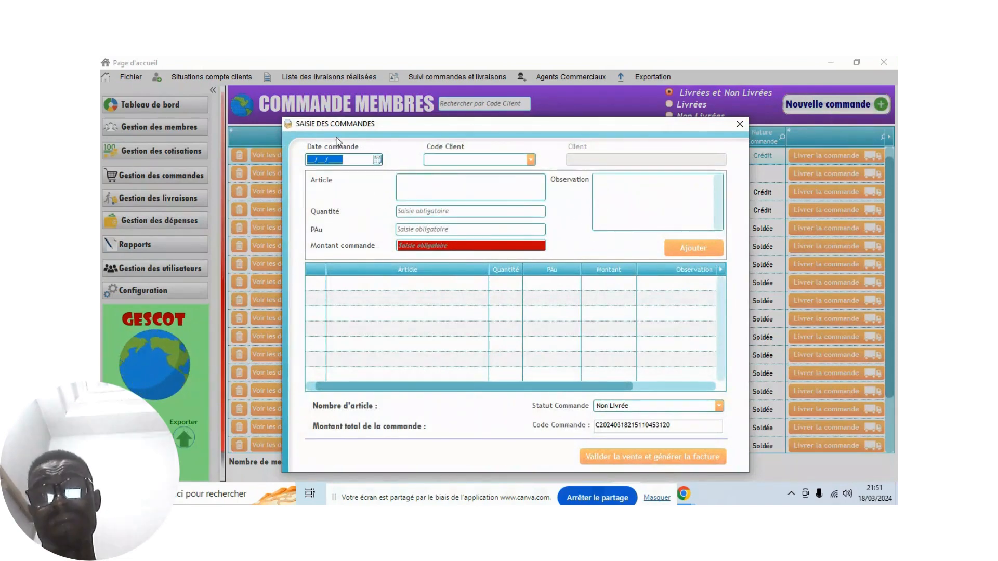
pyautogui.click(377, 160)
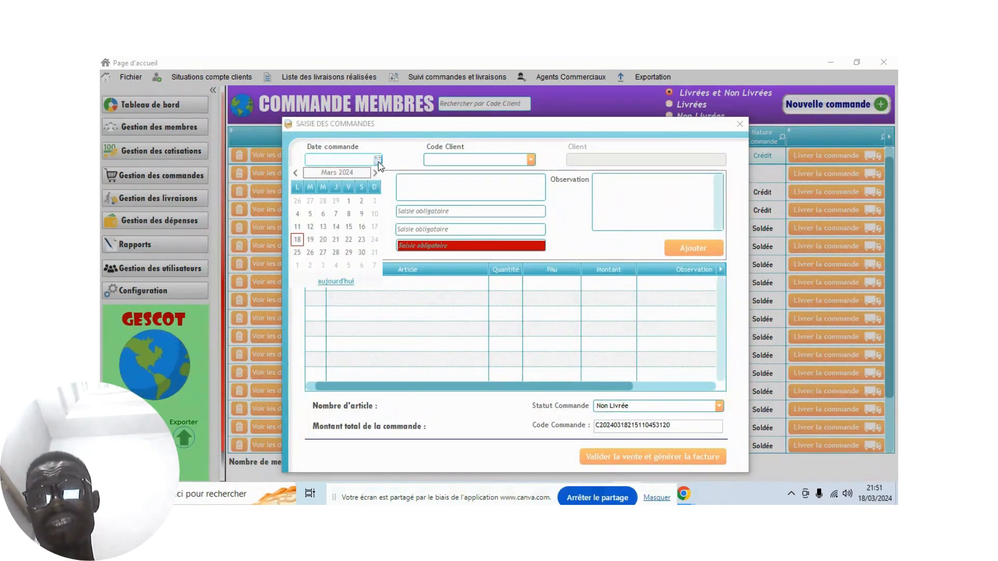
pyautogui.click(361, 226)
pyautogui.click(531, 159)
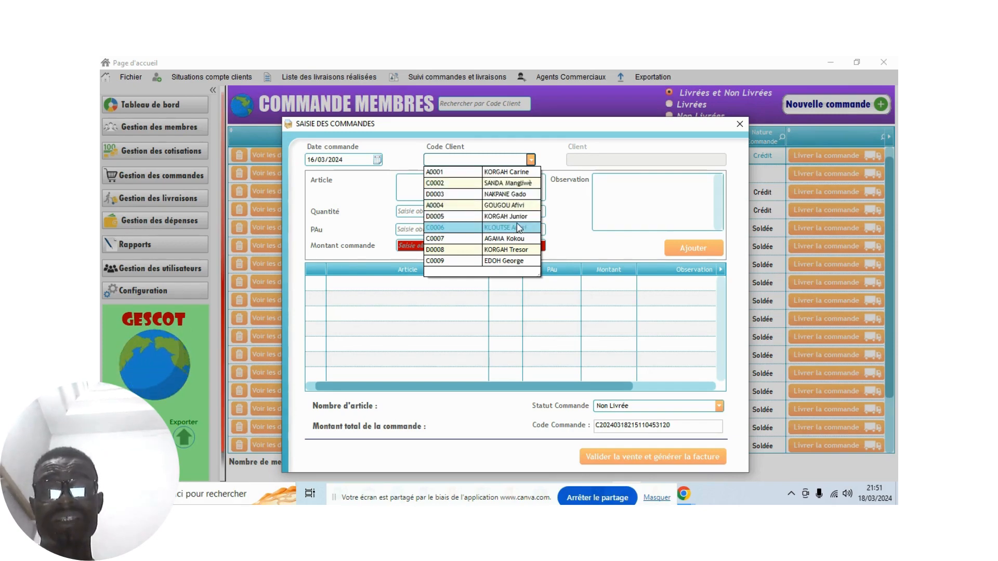
pyautogui.click(512, 185)
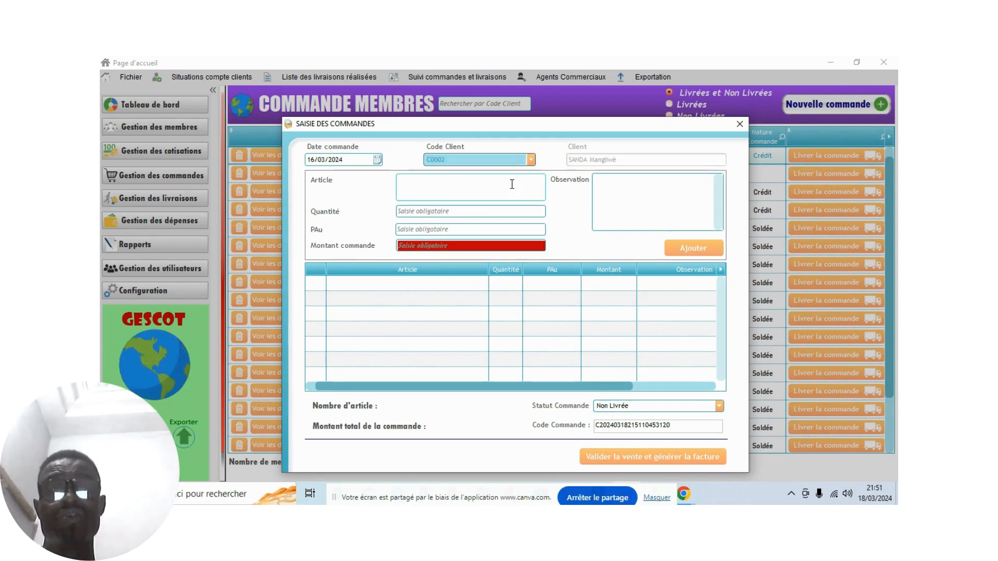
# Add the article voiture with quantity 1 and unit purchase price 2500000 to the order, and validate the order
pyautogui.click(471, 184)
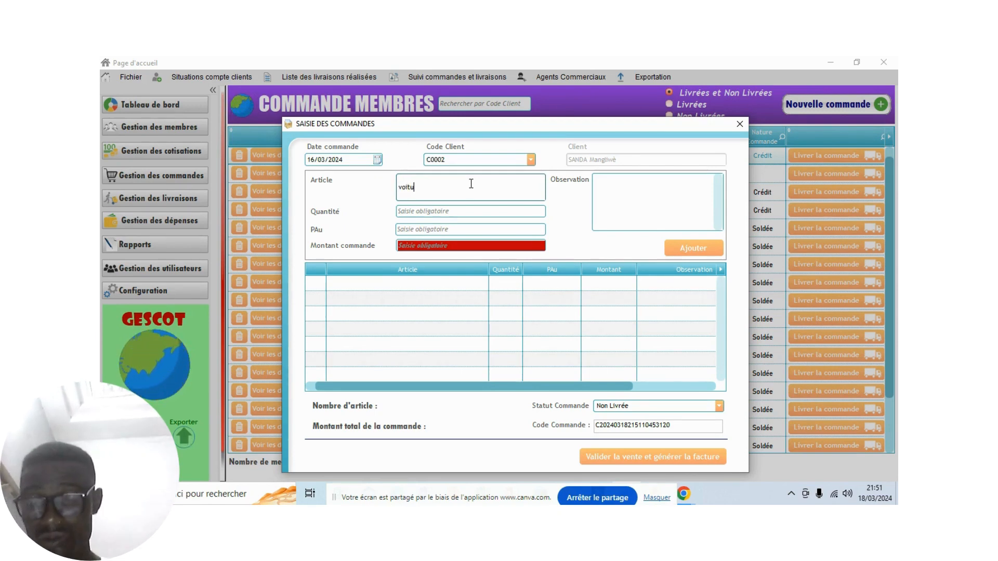
pyautogui.click(460, 211)
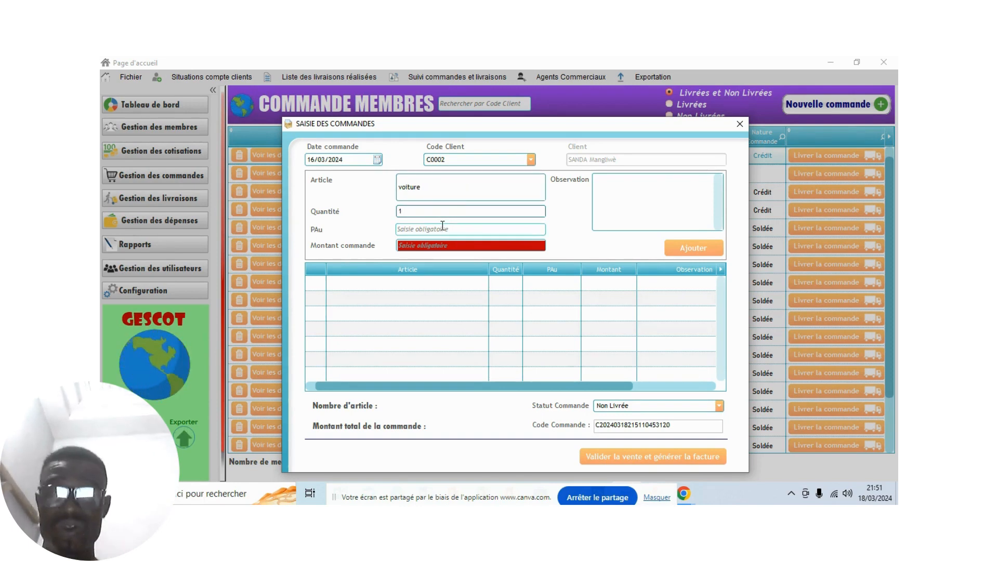
pyautogui.click(439, 227)
pyautogui.write('2500000')
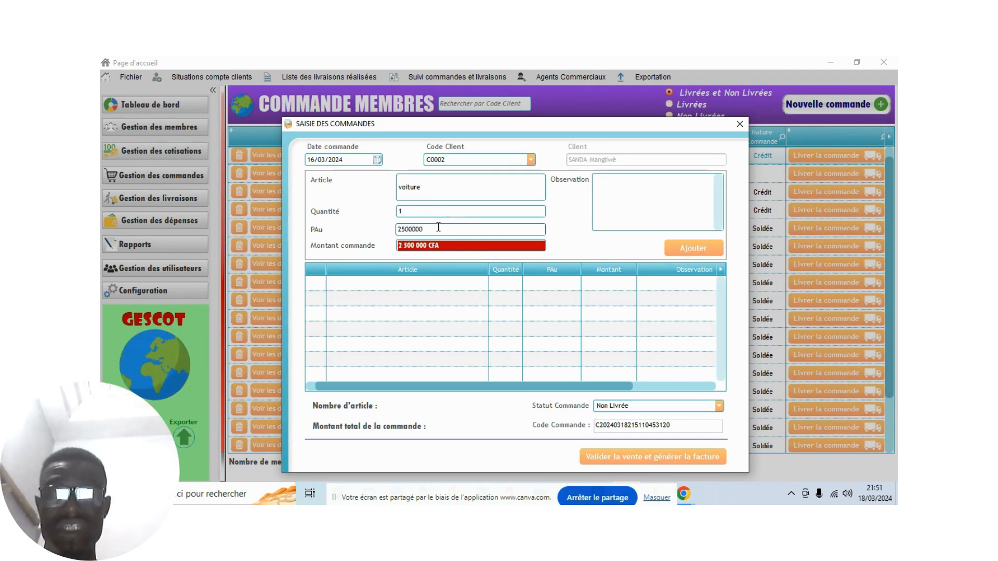
pyautogui.click(687, 248)
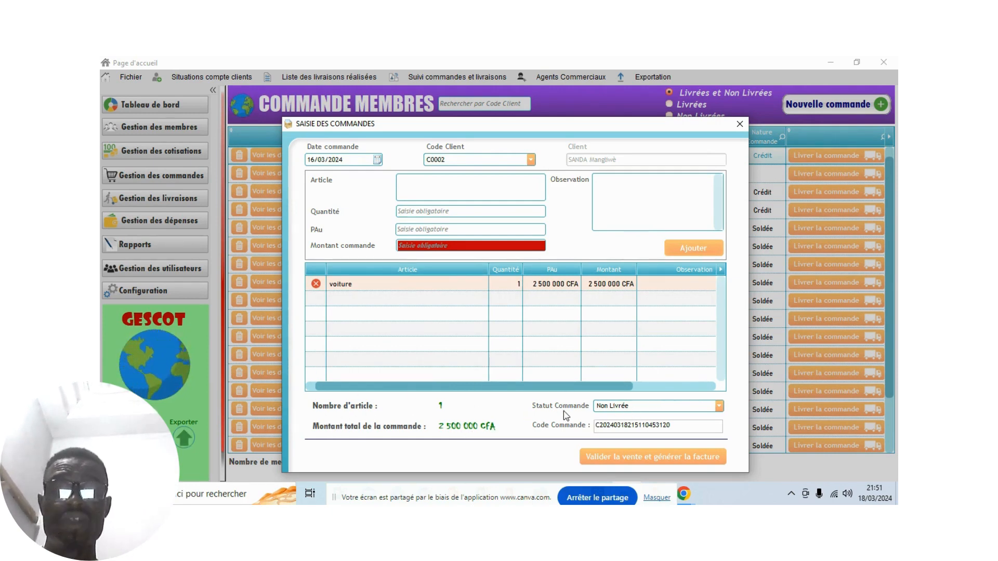
pyautogui.click(648, 460)
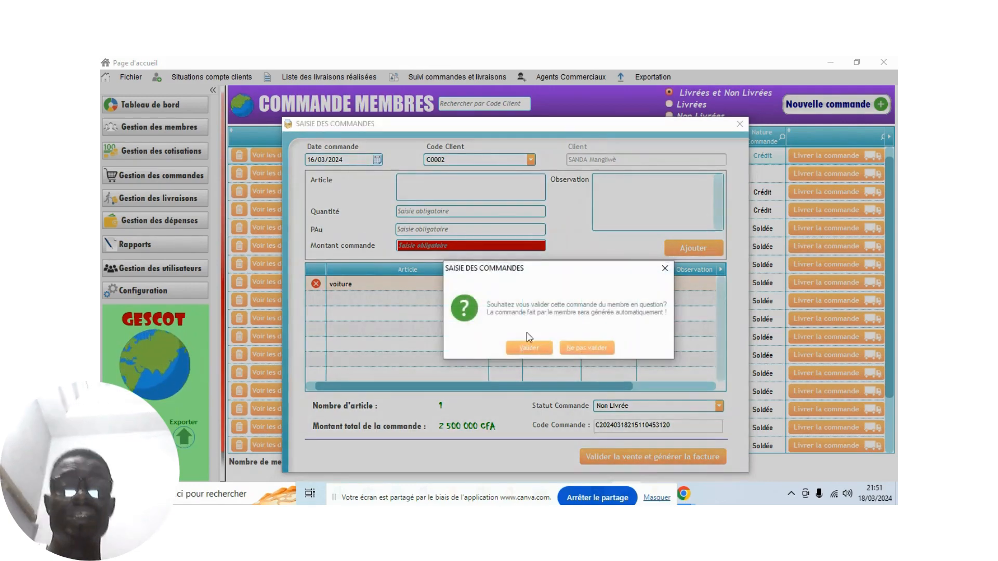
pyautogui.click(527, 351)
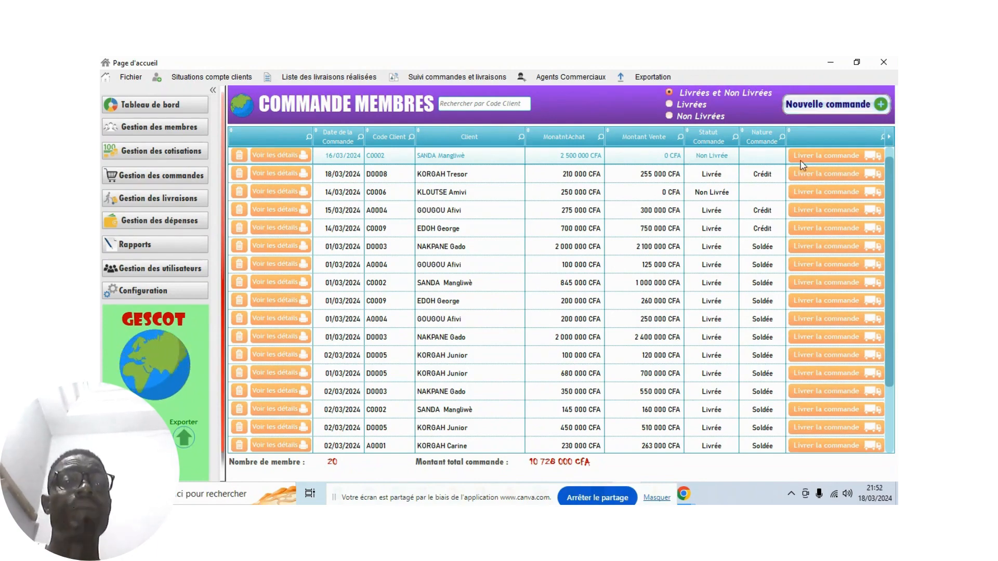
# Deliver the new voiture order with a unit sale price of 3000000 and 30 days to settle, and validate the sale
pyautogui.click(834, 156)
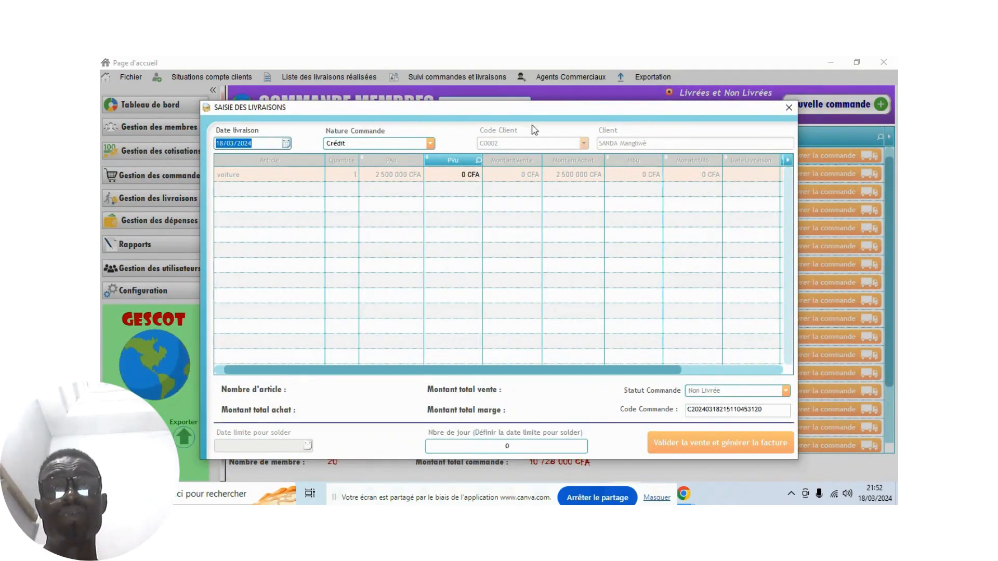
pyautogui.click(450, 179)
pyautogui.write('3 000 00')
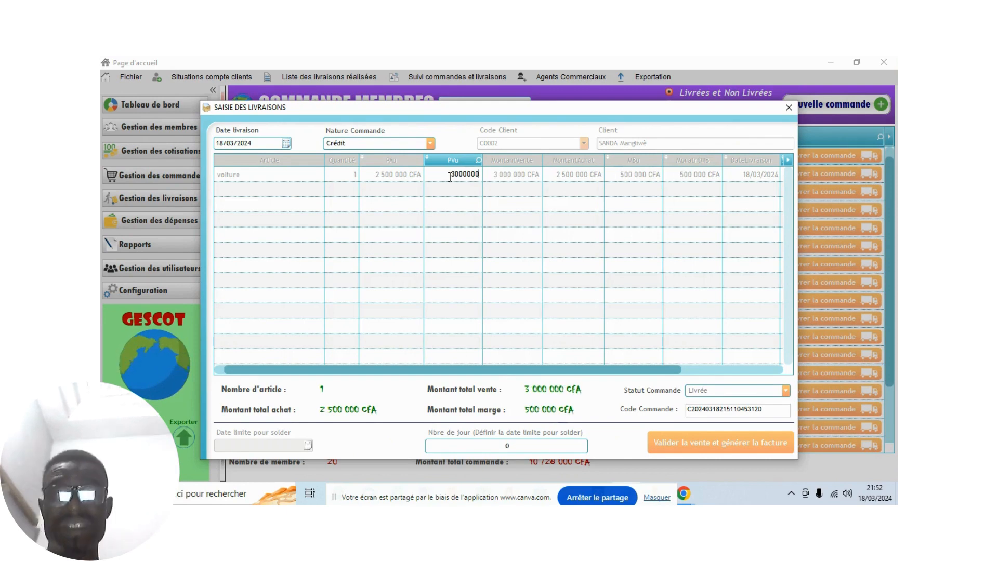
pyautogui.write('0')
pyautogui.click(458, 219)
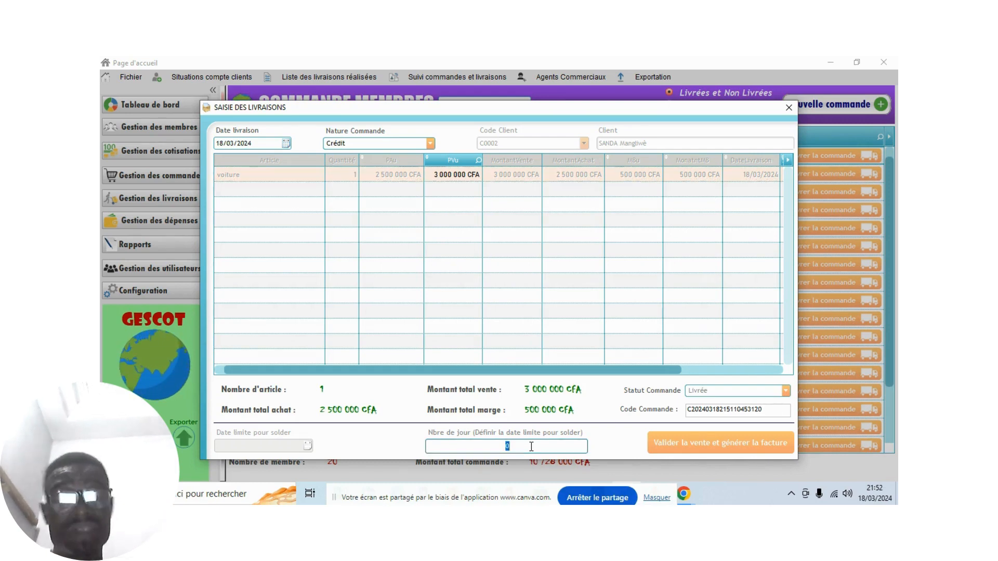
pyautogui.write('30')
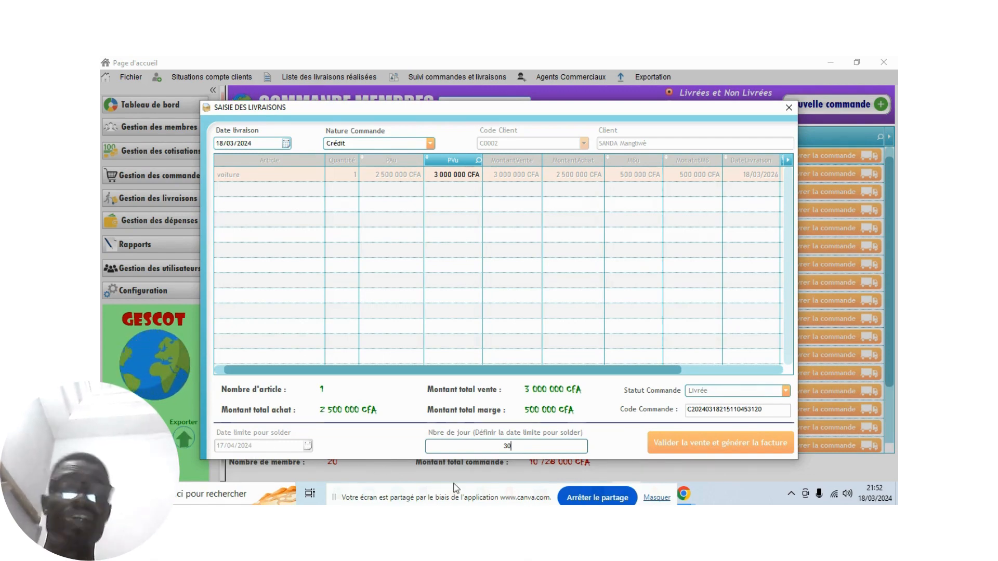
pyautogui.click(724, 449)
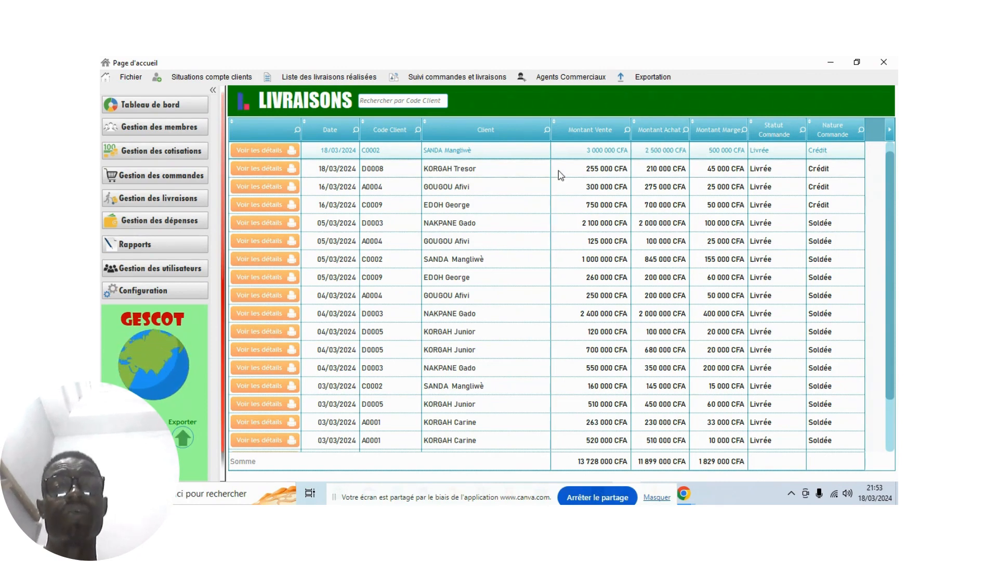
# Return to the member orders list to check the status and nature of the voiture order
pyautogui.click(168, 177)
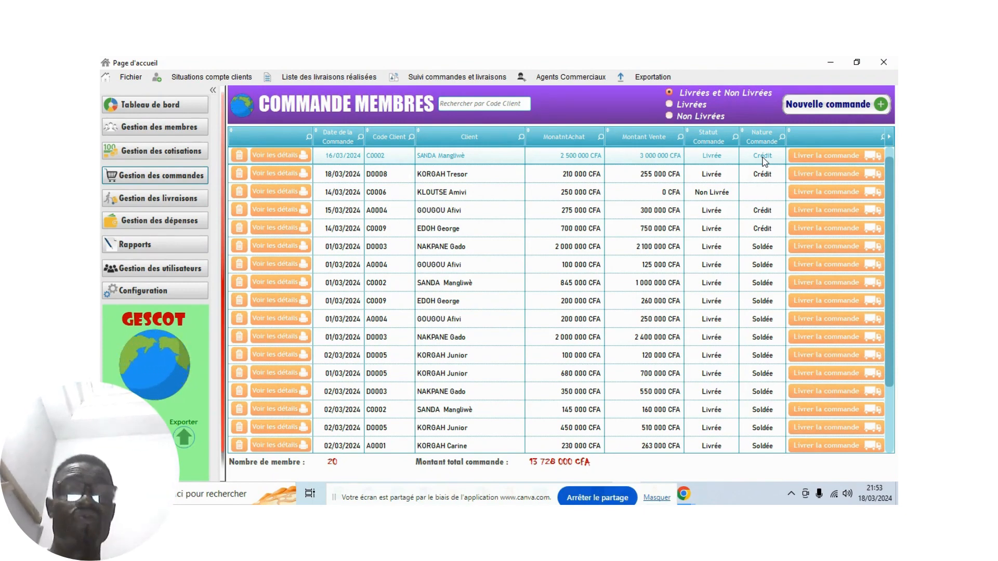
pyautogui.click(691, 498)
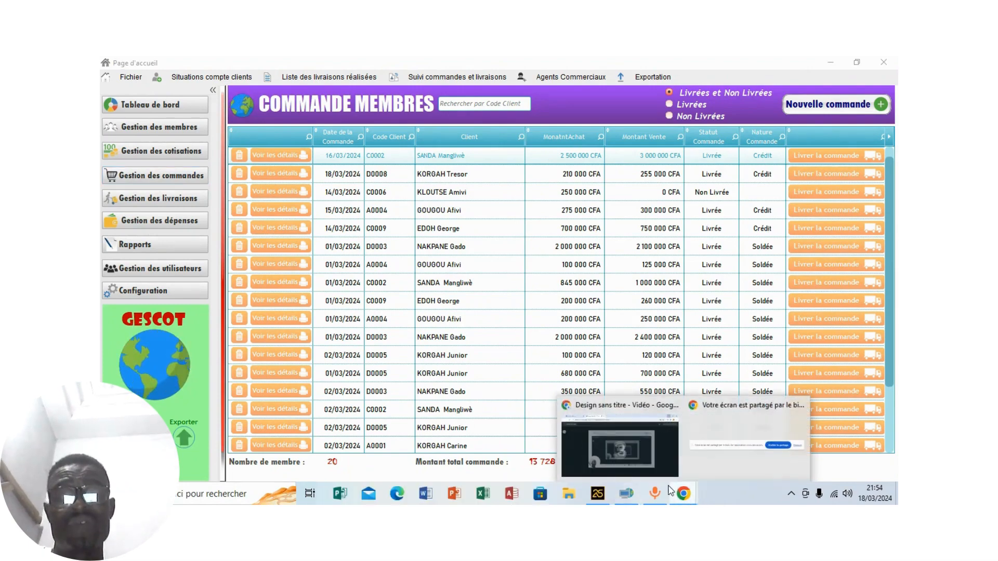